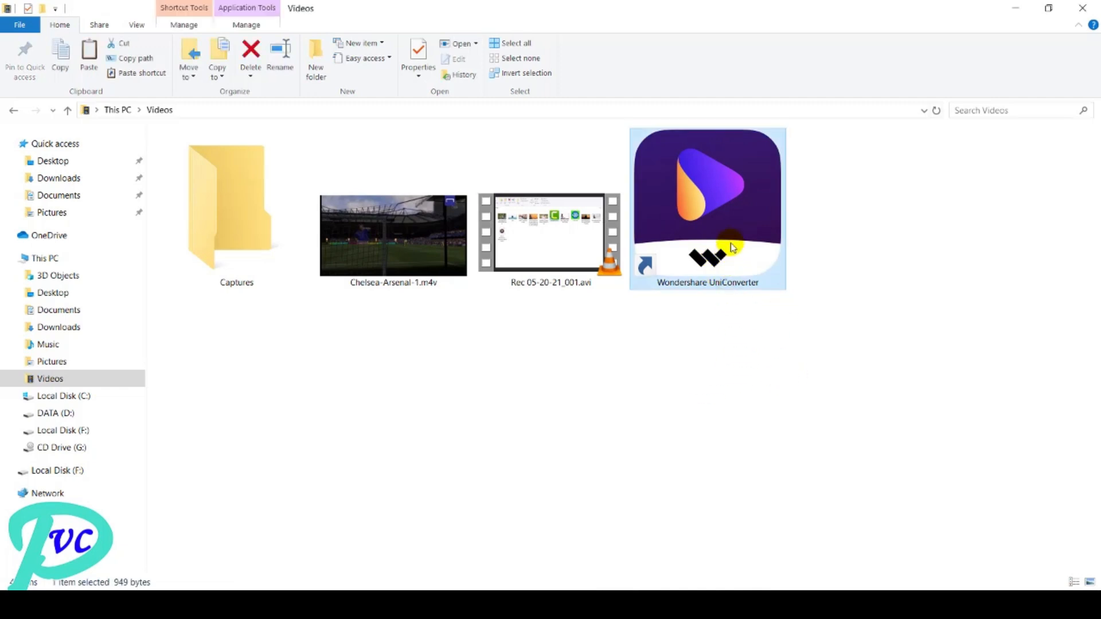
# Step: Launch Wondershare UniConverter from the Videos folder, maximize its window, and load Rec 05-20-21_001.avi into the Video Converter
pyautogui.doubleClick(732, 246)
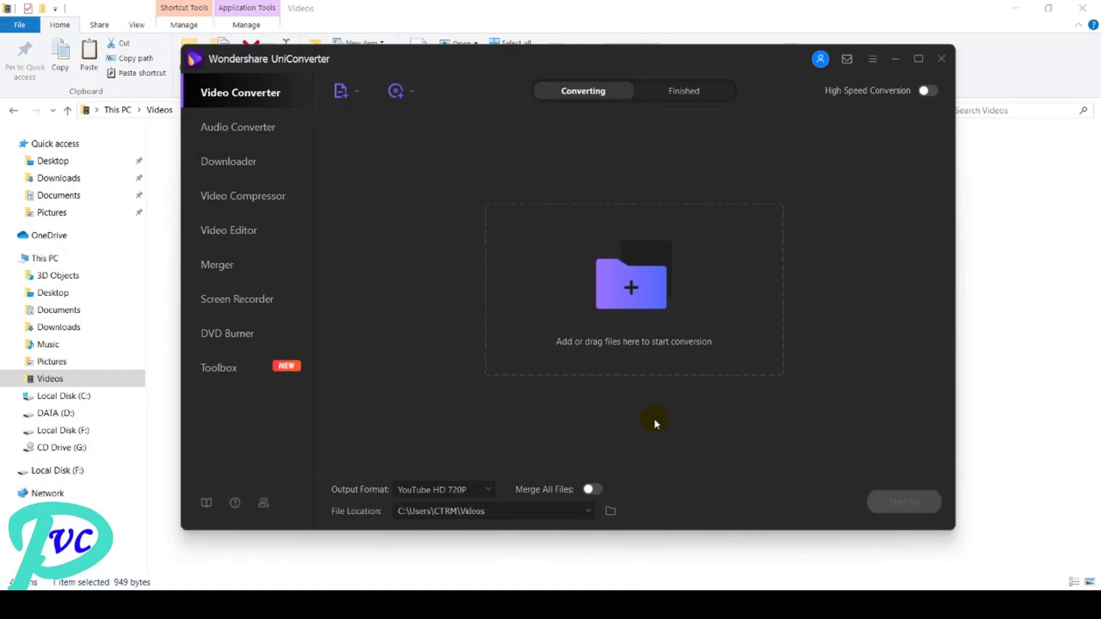
pyautogui.click(916, 59)
pyautogui.press('super+Up')
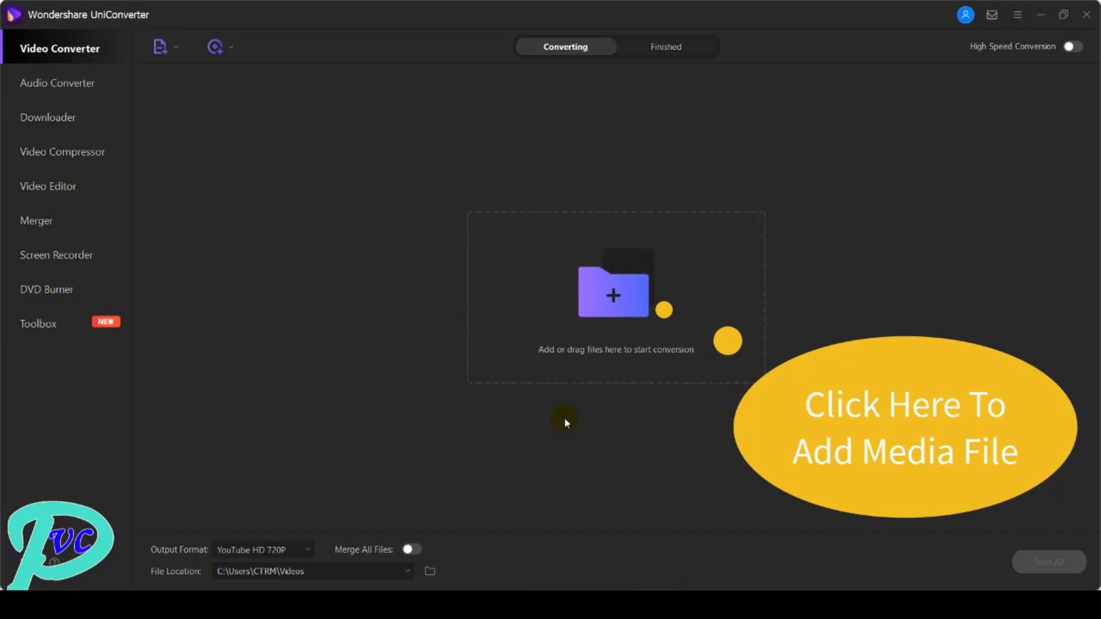
pyautogui.click(616, 299)
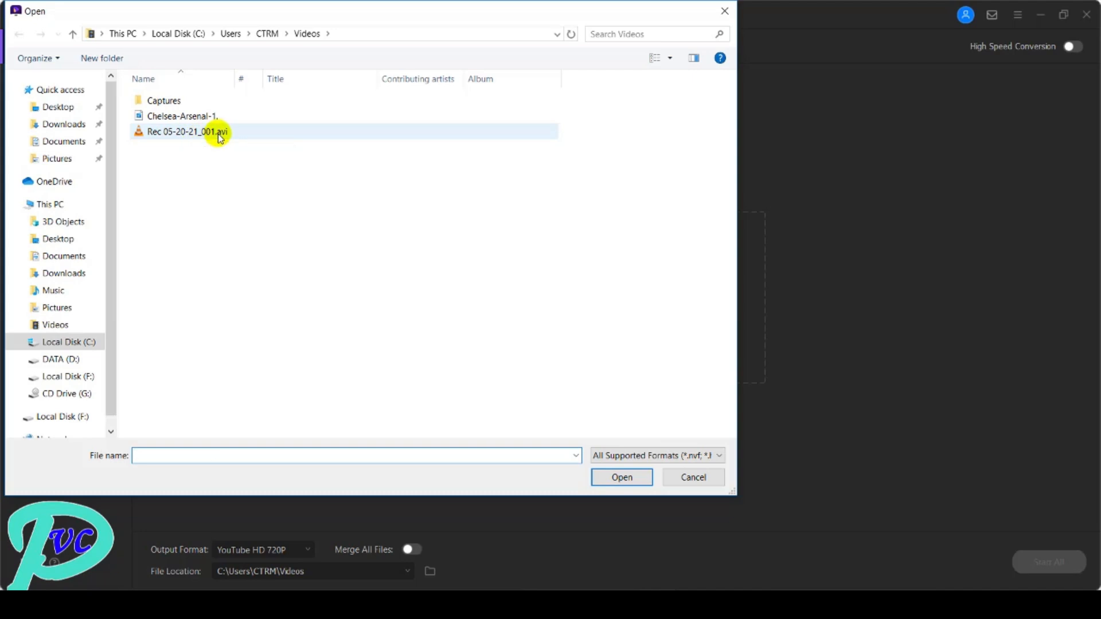
pyautogui.click(220, 137)
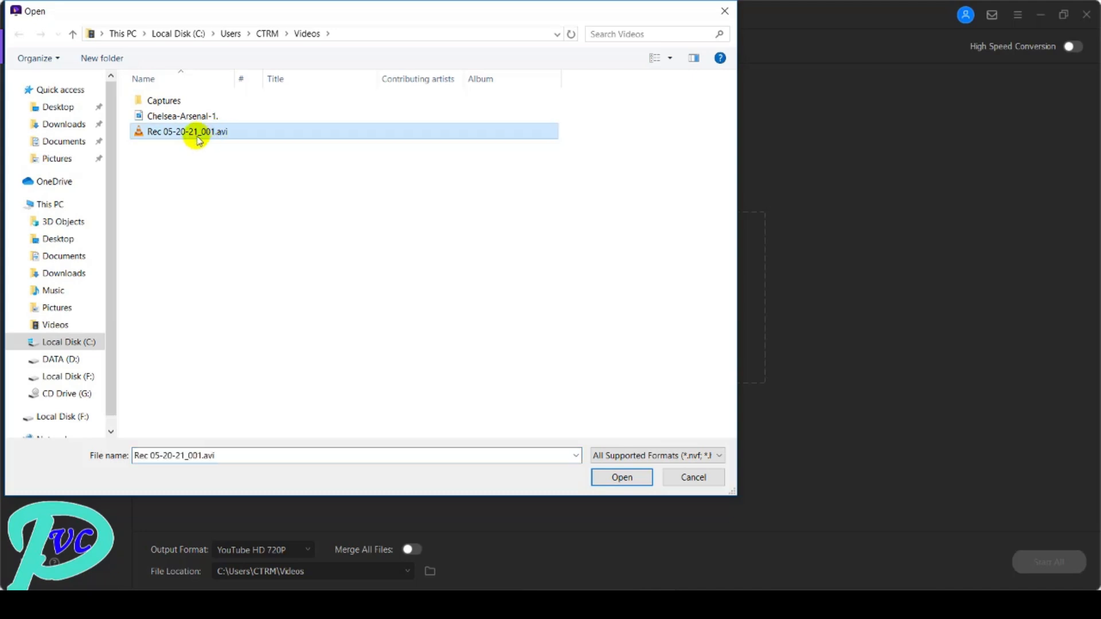
pyautogui.doubleClick(197, 137)
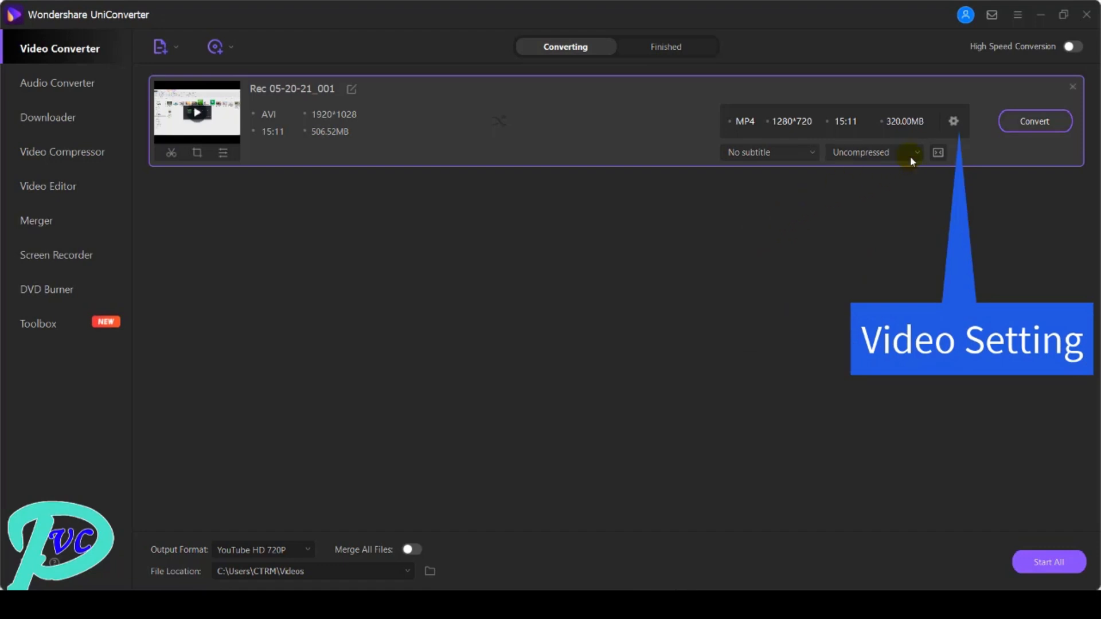
# Step: Open the recording's output settings and examine the presets of video formats such as MP4, MOV, MKV, AVI, WMV, MPEG, VOB and WEBM
pyautogui.click(957, 128)
pyautogui.scroll(10, 611, 264)
pyautogui.click(591, 198)
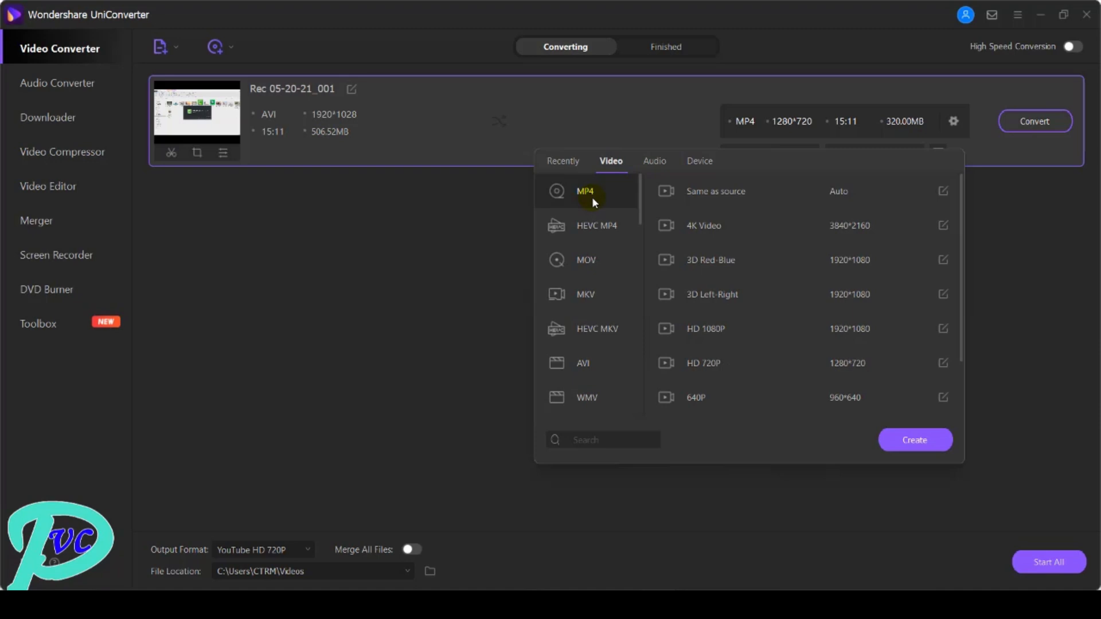
pyautogui.click(612, 259)
pyautogui.click(611, 293)
pyautogui.click(611, 328)
pyautogui.click(612, 364)
pyautogui.click(600, 396)
pyautogui.scroll(-3, 590, 354)
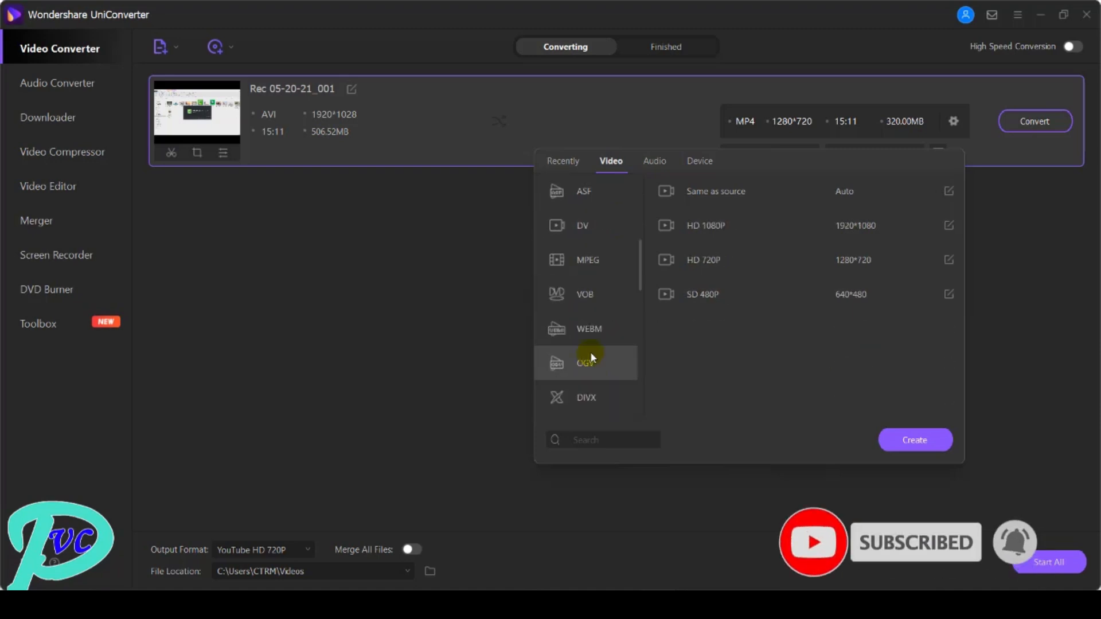
pyautogui.click(596, 234)
pyautogui.click(617, 271)
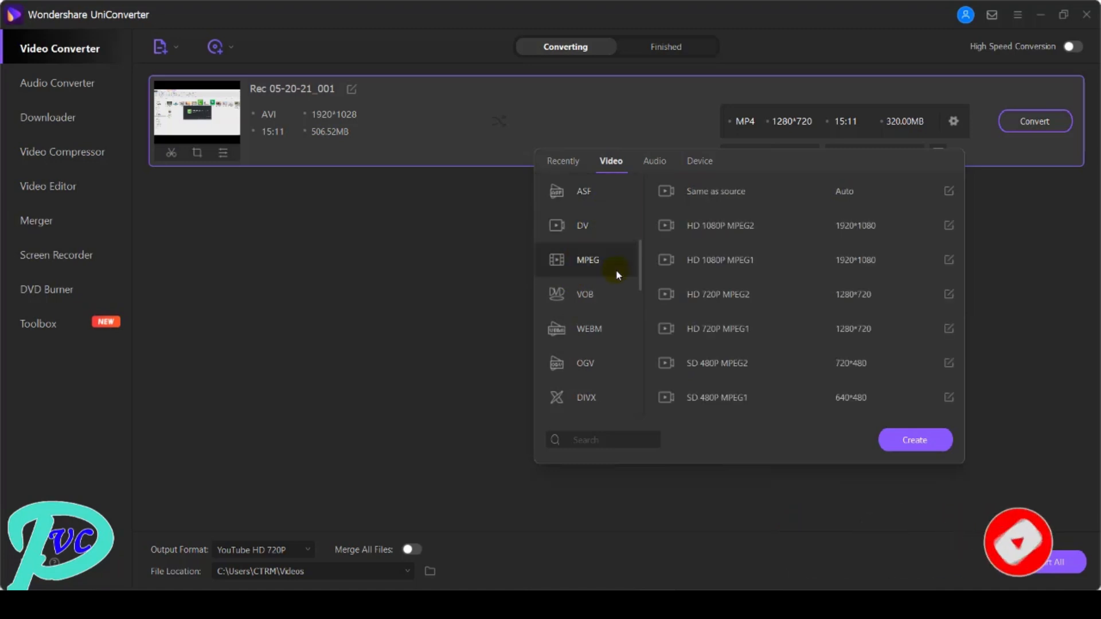
pyautogui.click(604, 307)
pyautogui.click(603, 327)
# Step: Set the recording's output format to the YouTube HD 720P preset at 1280*720
pyautogui.scroll(-4, 604, 326)
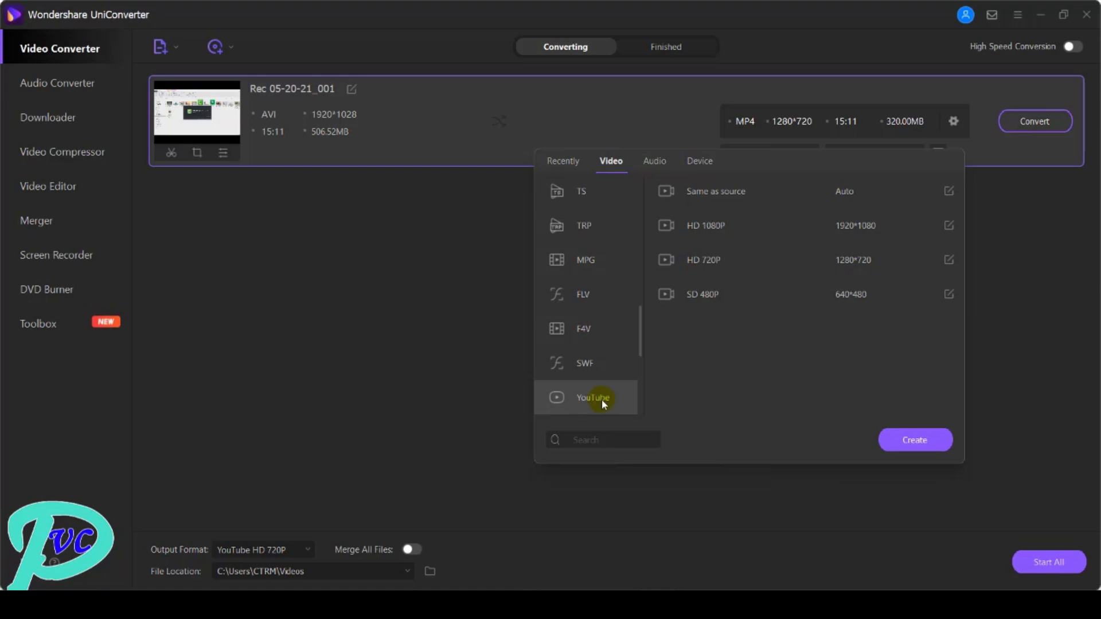
pyautogui.click(602, 401)
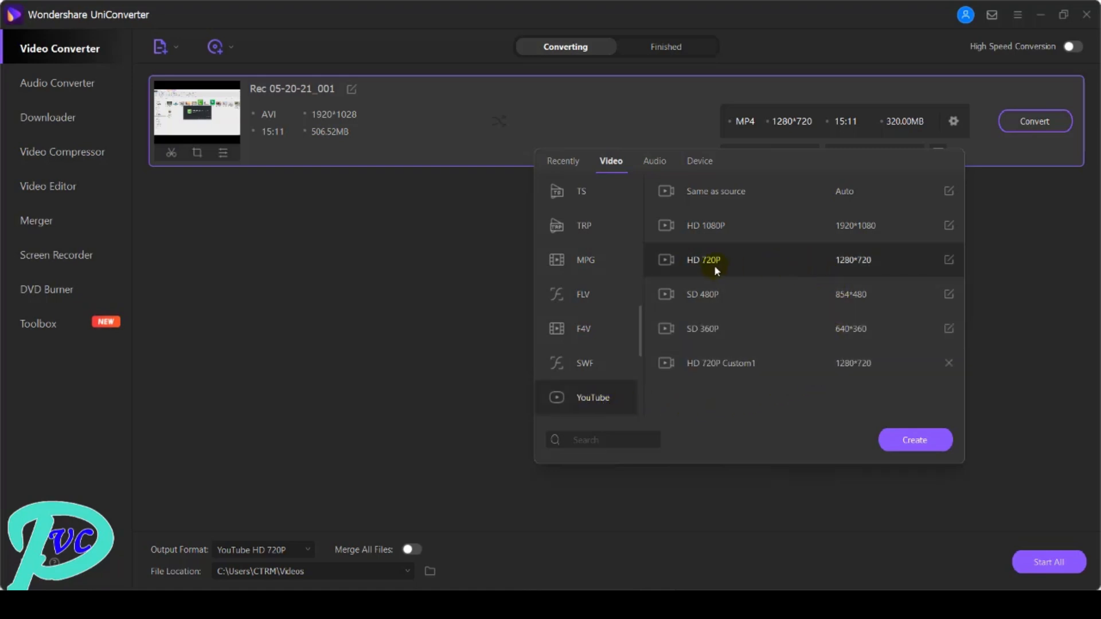
pyautogui.click(750, 263)
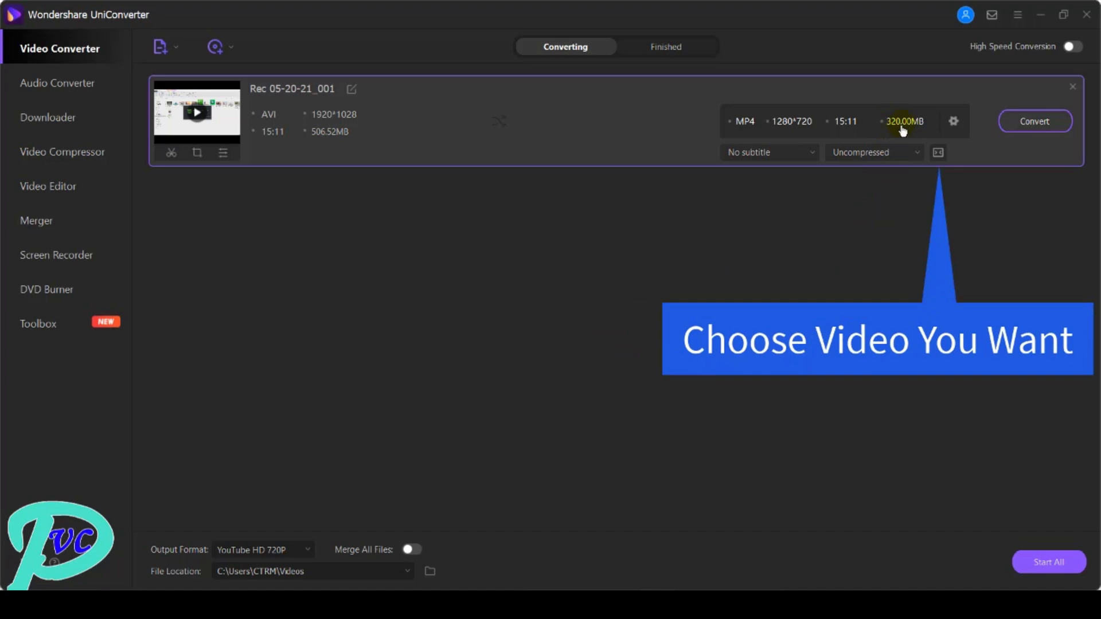
# Step: Reduce the recording's preferred output file size to about 154 MB, keeping the 1280*720 resolution, and apply it
pyautogui.click(938, 154)
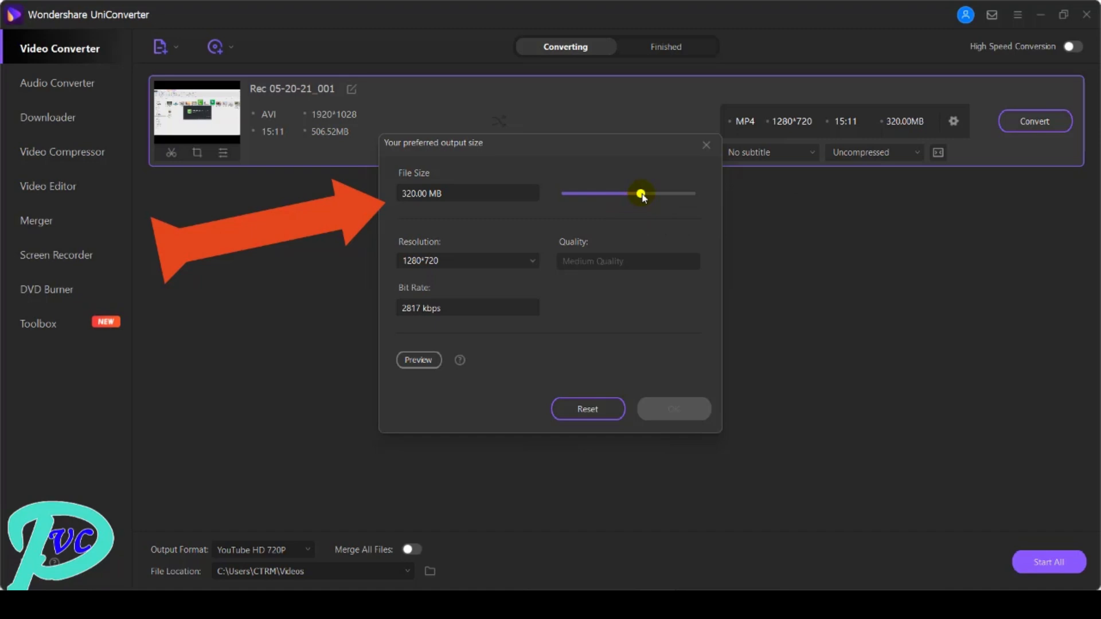
pyautogui.moveTo(643, 197); pyautogui.dragTo(593, 198)
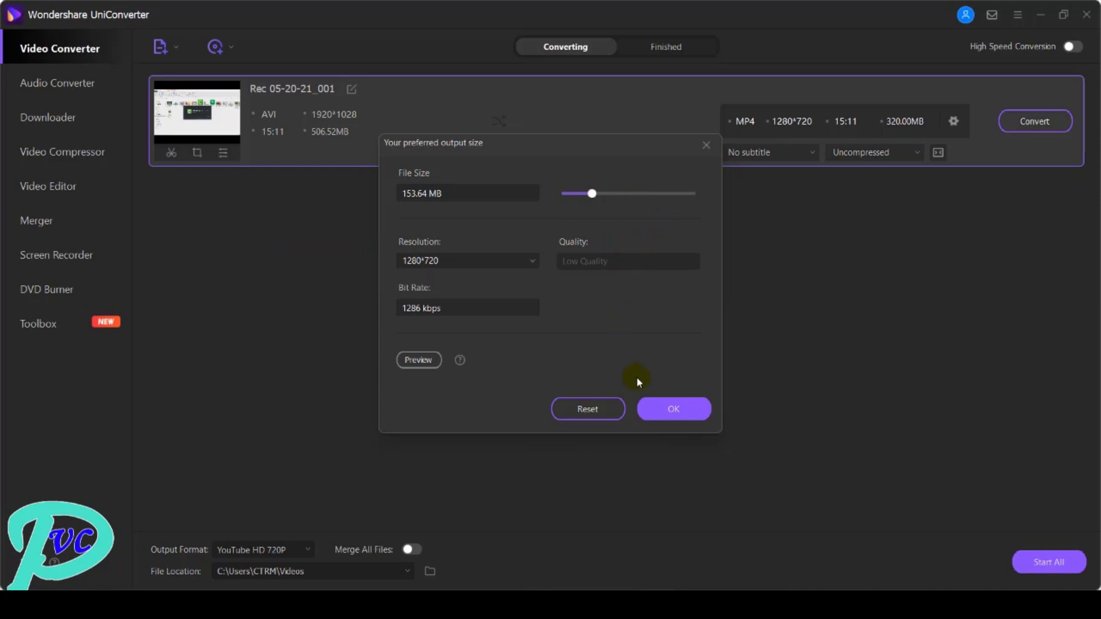
pyautogui.click(688, 411)
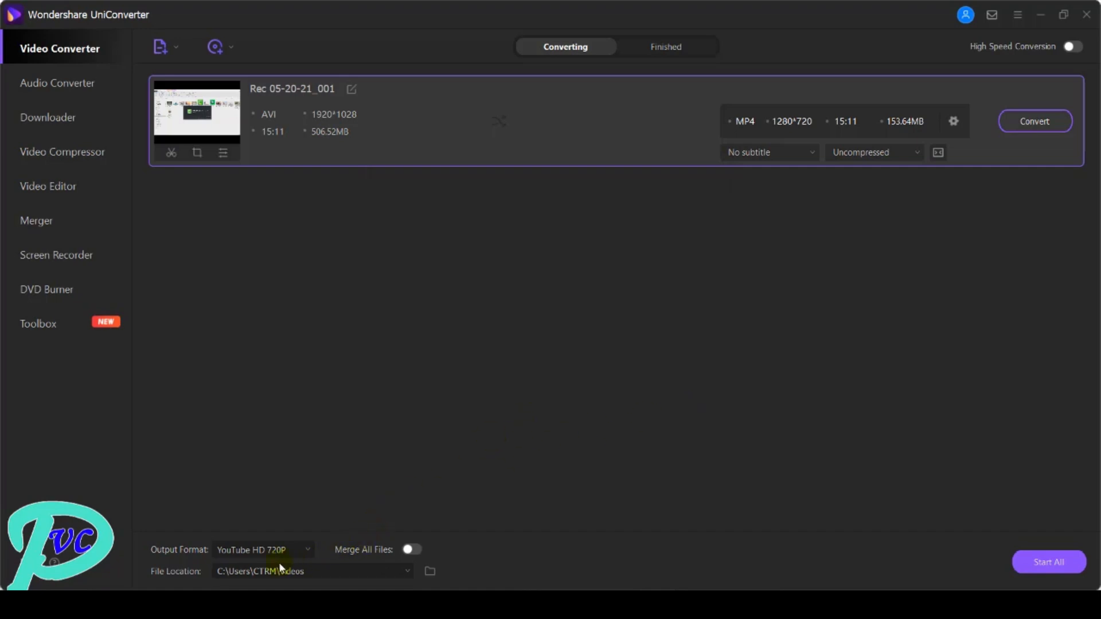
# Step: Choose the user's Videos folder as the output file location and start converting the recording
pyautogui.click(405, 572)
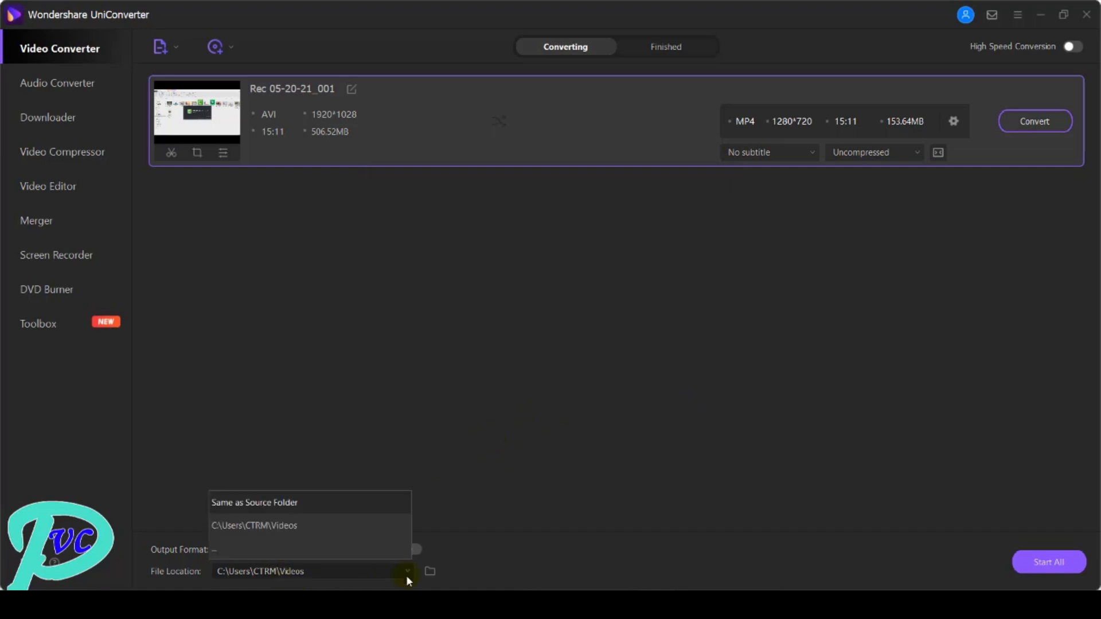
pyautogui.click(314, 526)
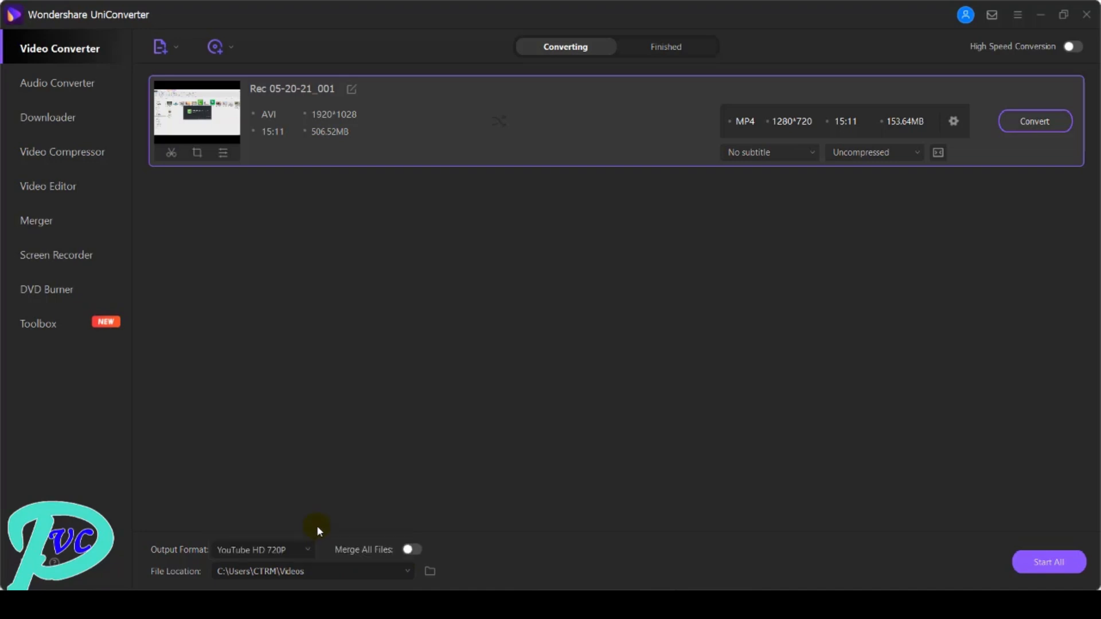
pyautogui.click(1034, 129)
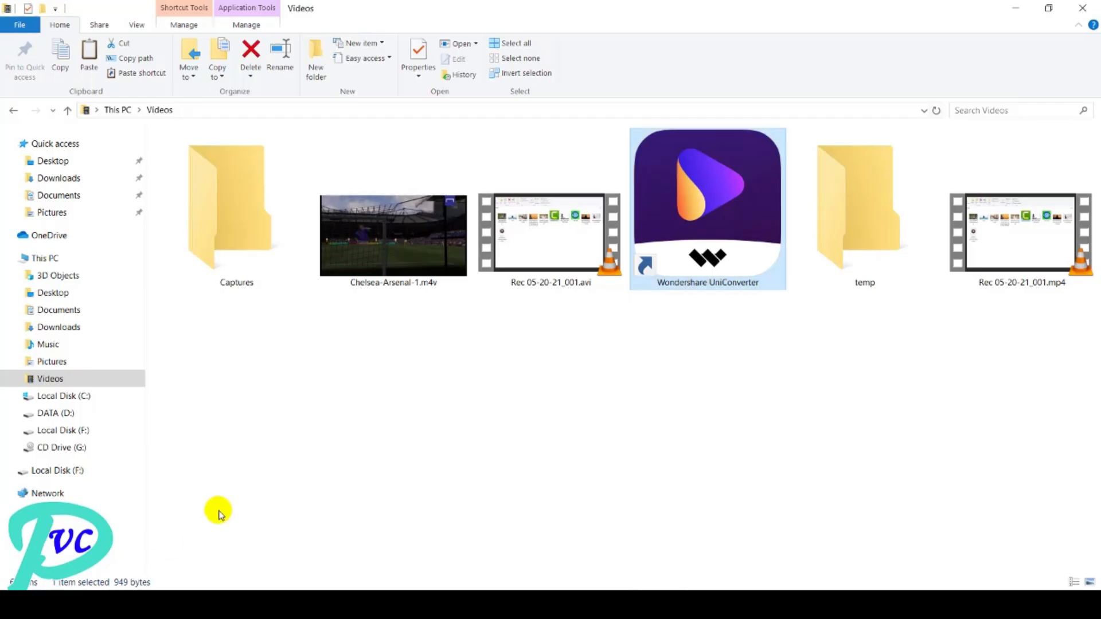
# Step: Check the file size of the converted Rec 05-20-21_001.mp4 in its properties, and close the properties again
pyautogui.click(886, 334)
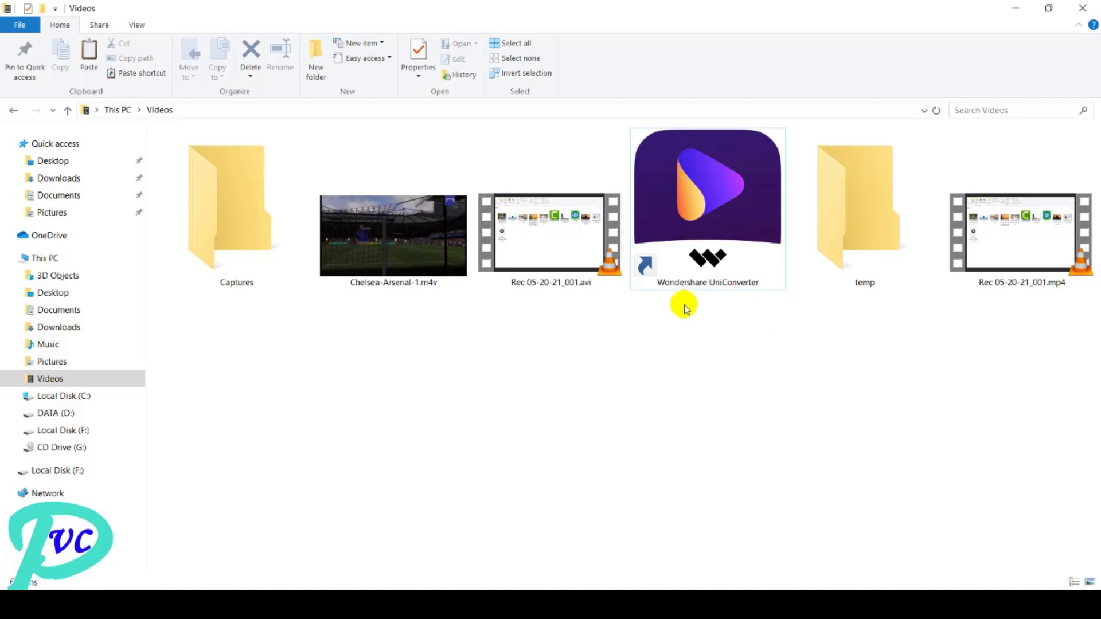
pyautogui.click(1020, 268)
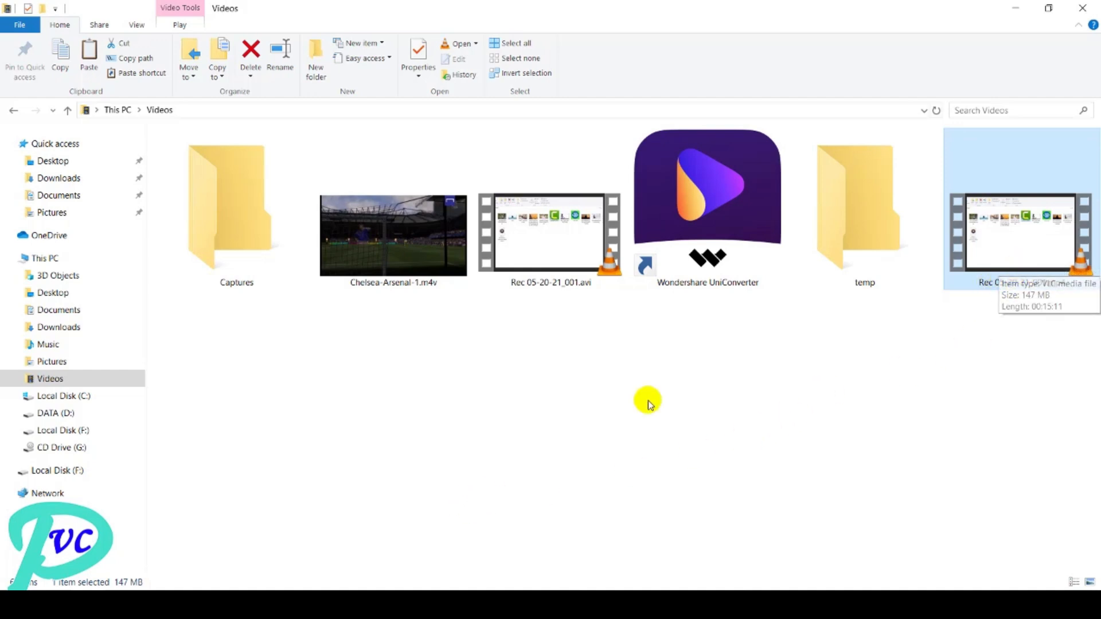
pyautogui.rightClick(978, 282)
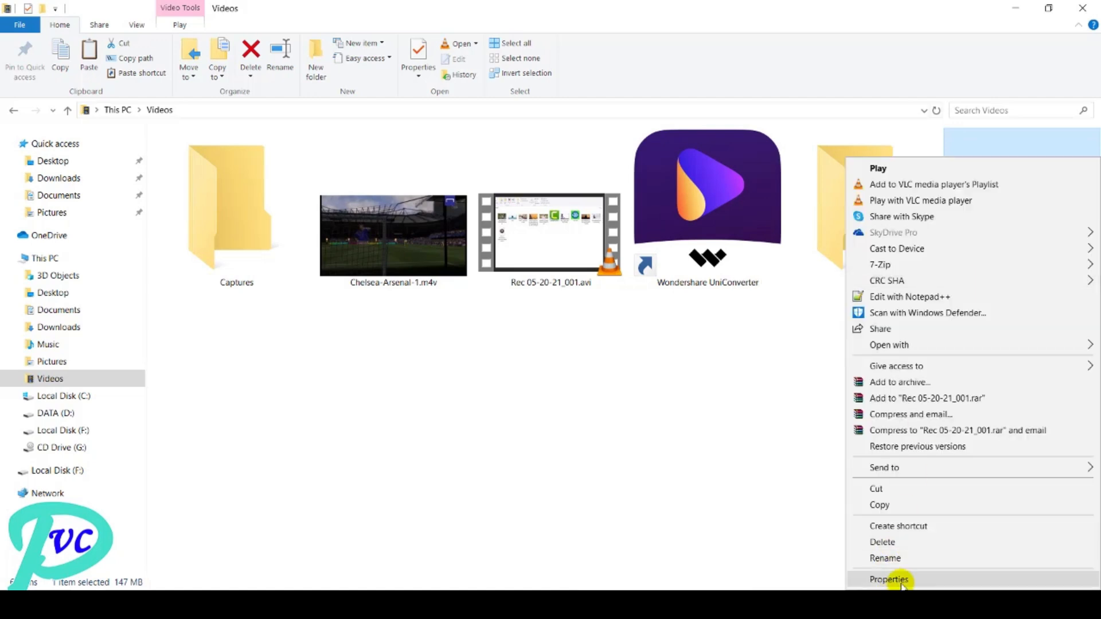
pyautogui.click(895, 579)
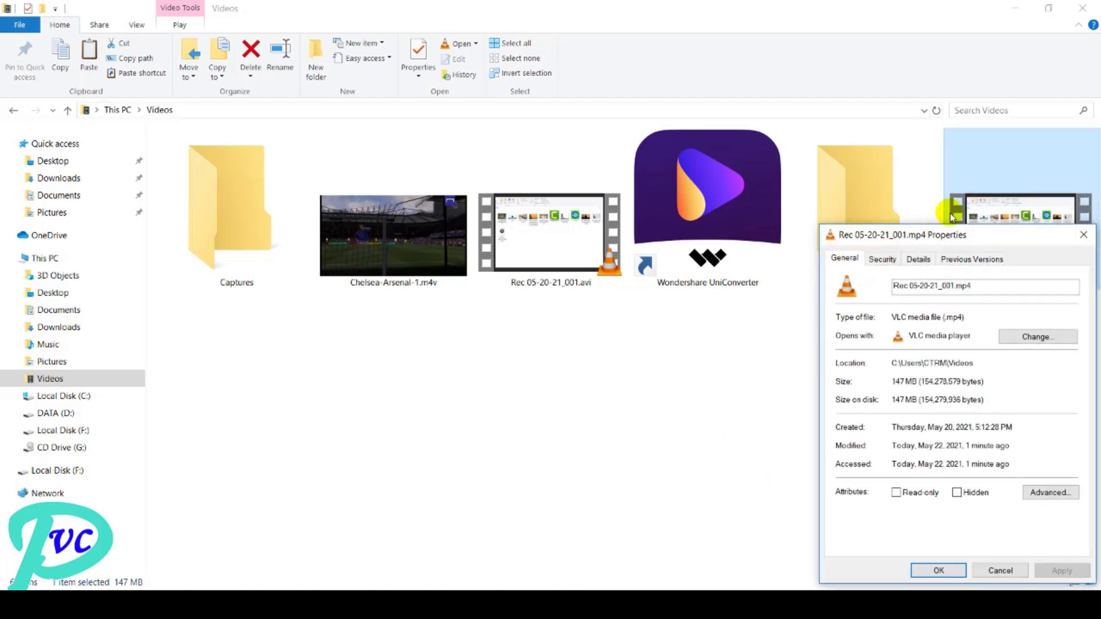
pyautogui.moveTo(941, 218); pyautogui.dragTo(627, 178)
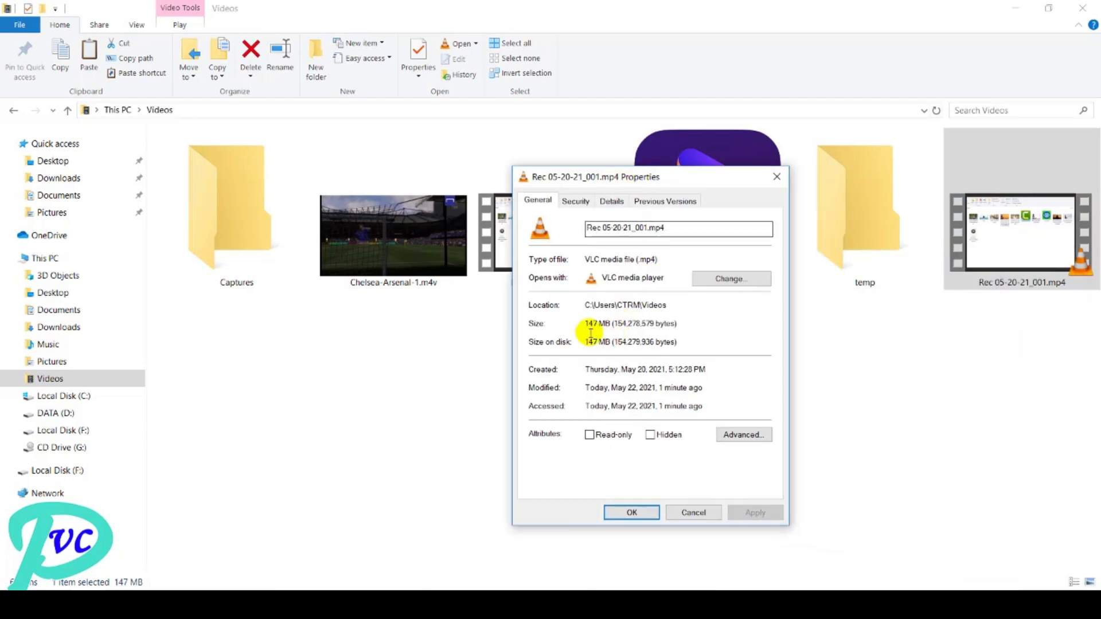
pyautogui.moveTo(585, 323); pyautogui.dragTo(697, 326)
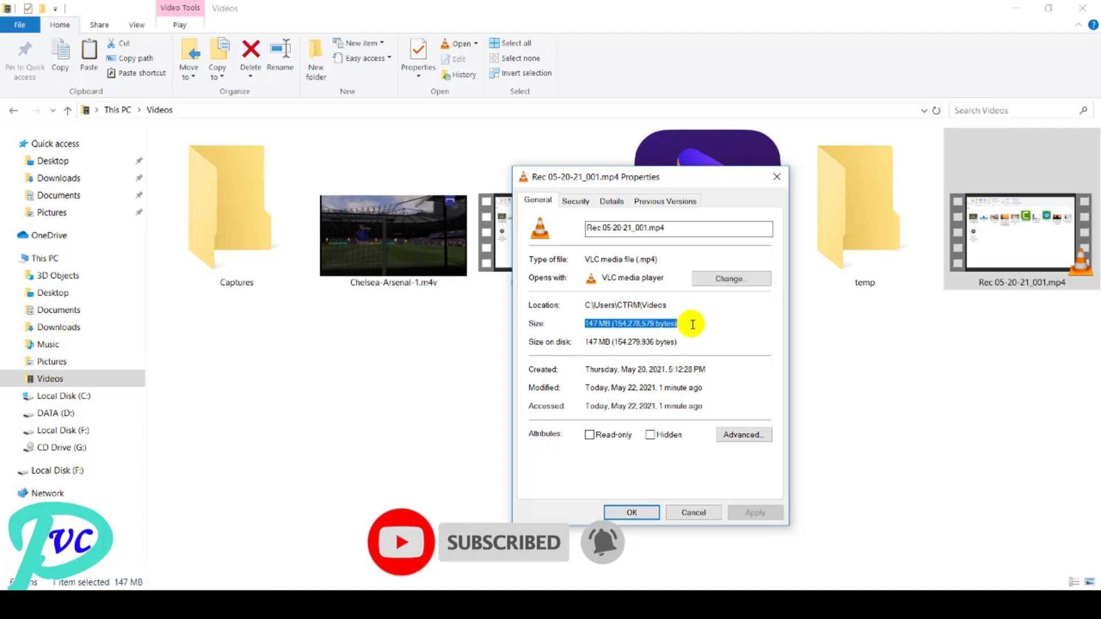
pyautogui.click(777, 176)
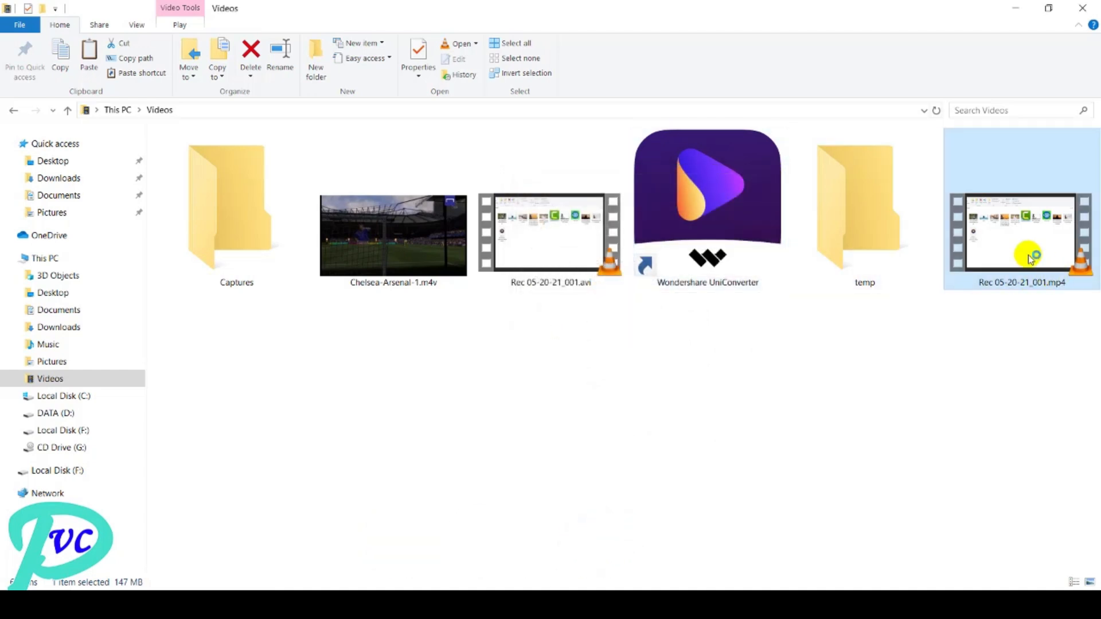
# Step: Play Rec 05-20-21_001.mp4 in VLC media player, skip to about 4:00 and further past the middle to check it, and close the player
pyautogui.doubleClick(1030, 259)
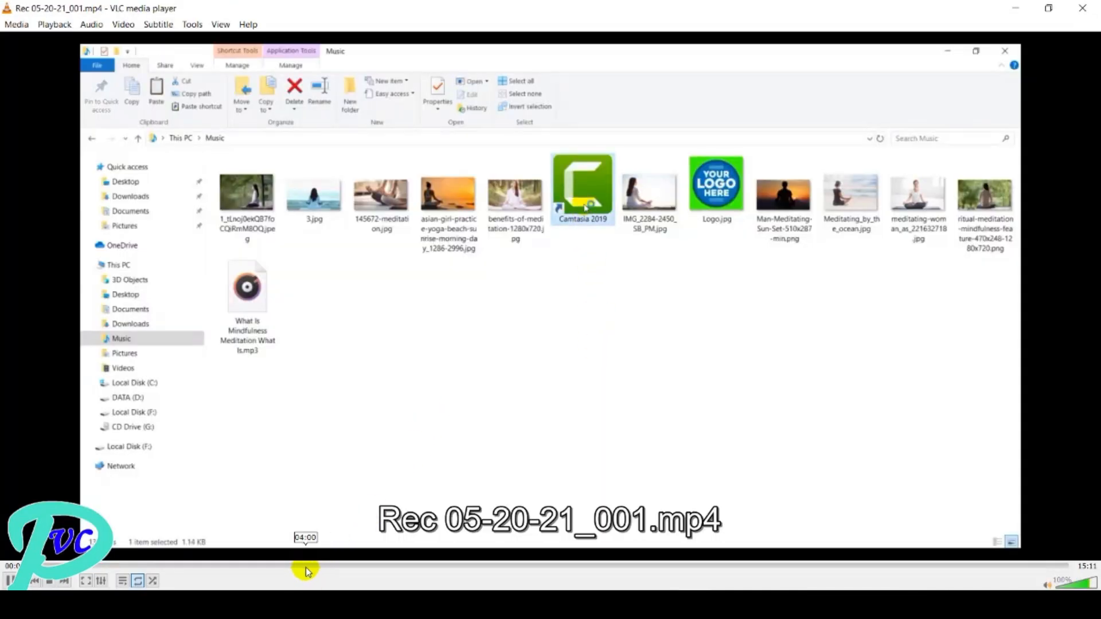
pyautogui.click(308, 568)
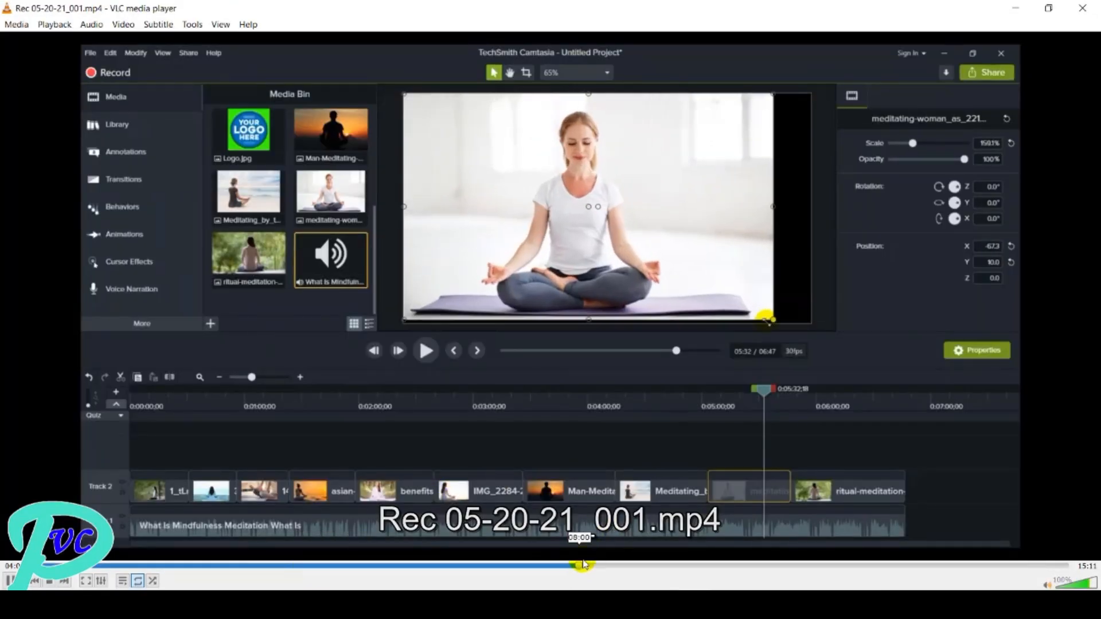
pyautogui.moveTo(583, 565); pyautogui.dragTo(709, 564)
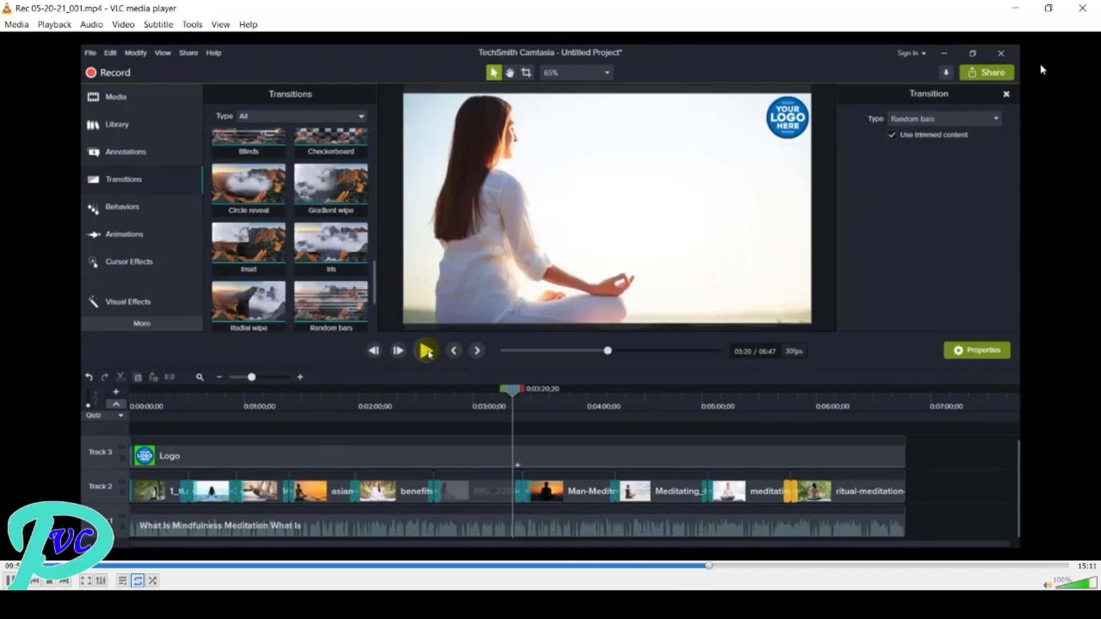
pyautogui.click(1083, 9)
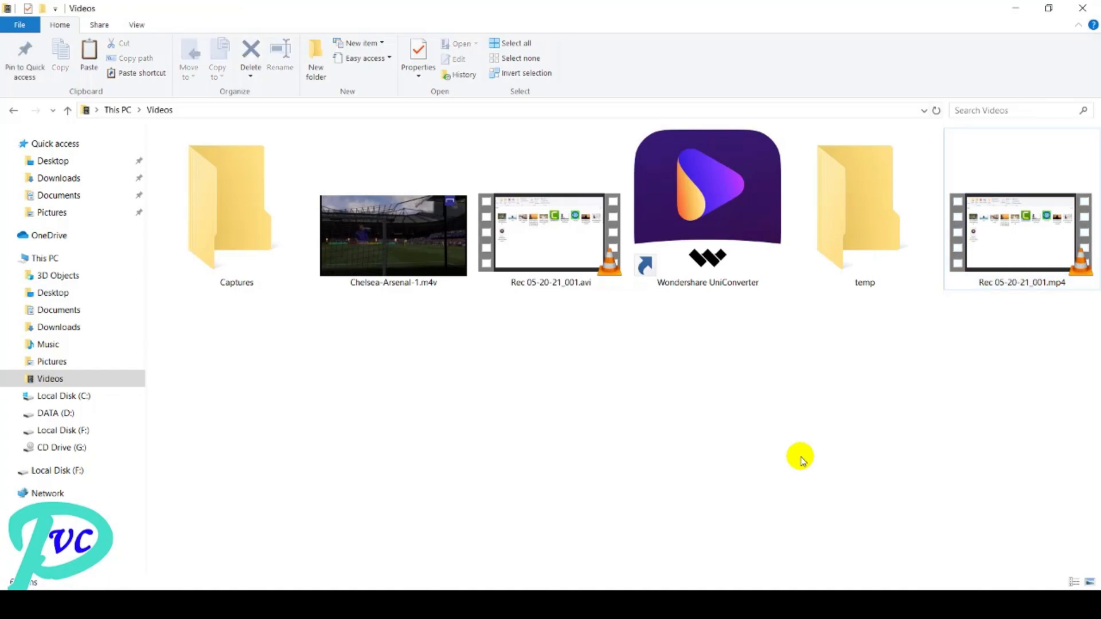